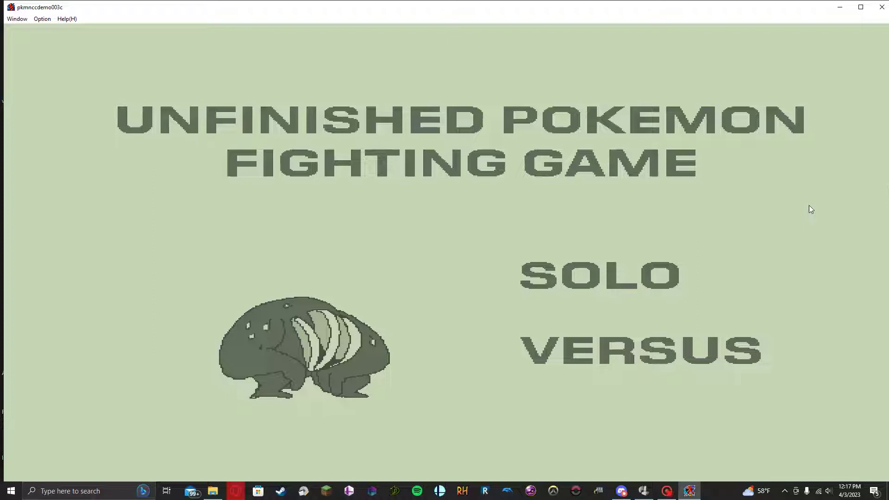
- In JoyToKey, view the POV up assignment without changes, then return to the game
click(643, 491)
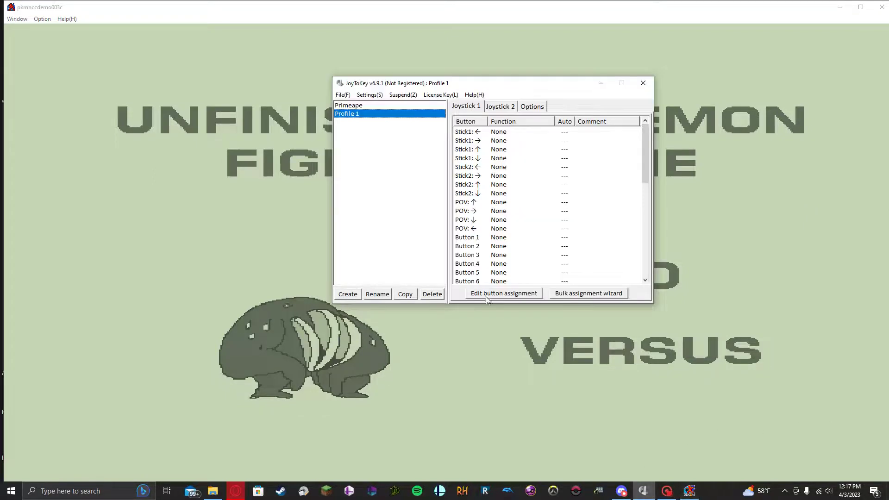
double_click(506, 202)
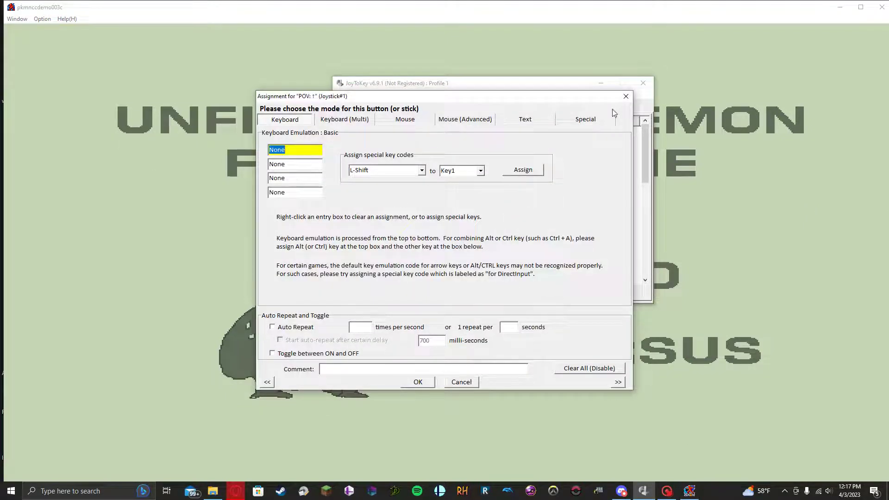
click(626, 96)
key(alt+Tab)
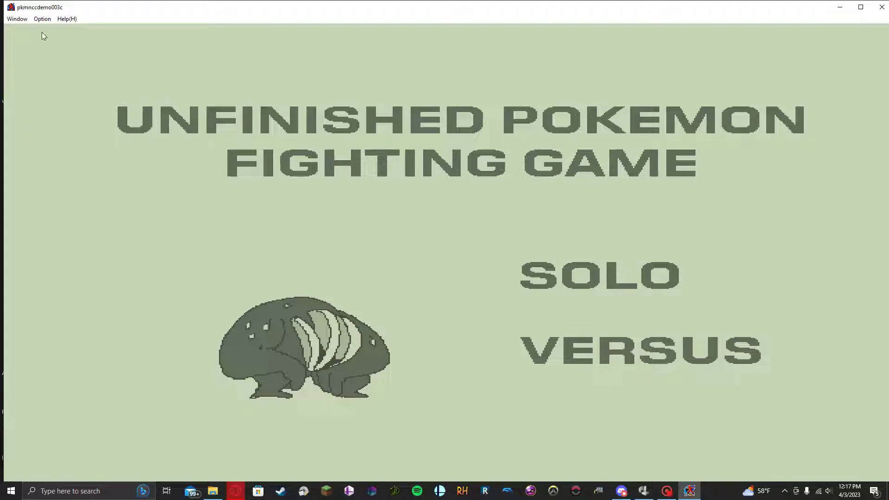
- Review the Game Setting dialog (New York Sky, 2 rounds, CPU level 2, timer 60) and reopen the Option menu
click(43, 20)
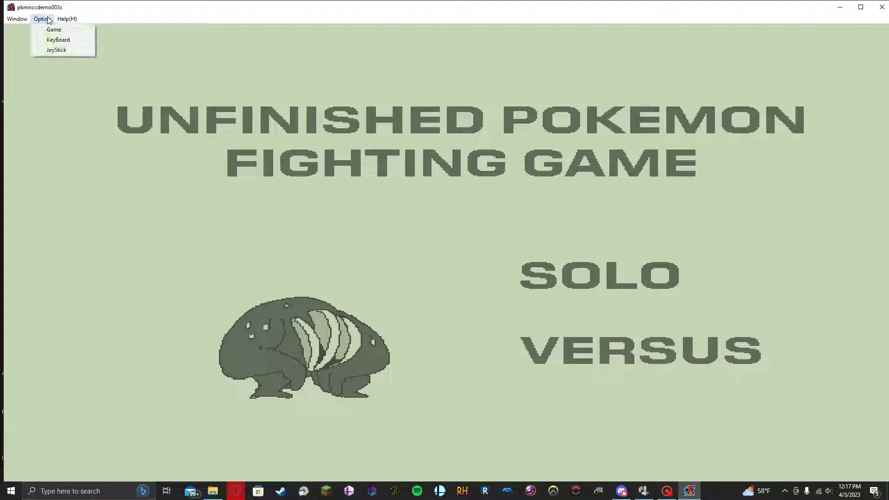
click(54, 30)
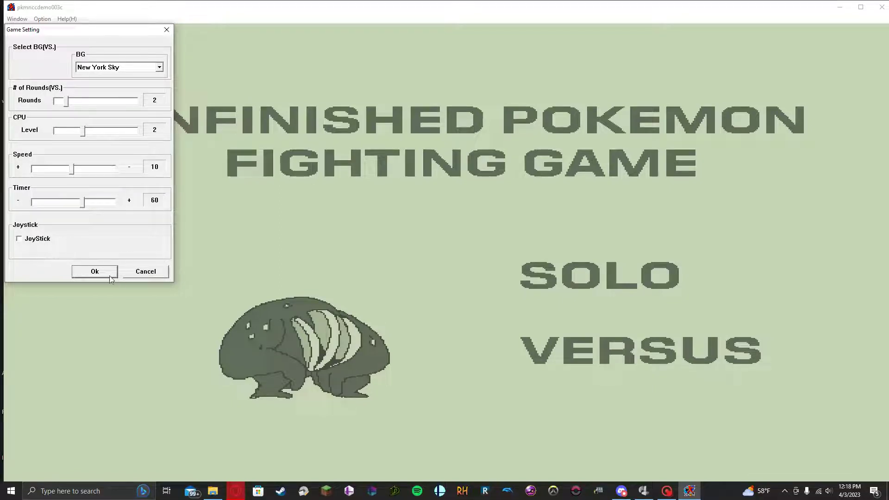
click(90, 275)
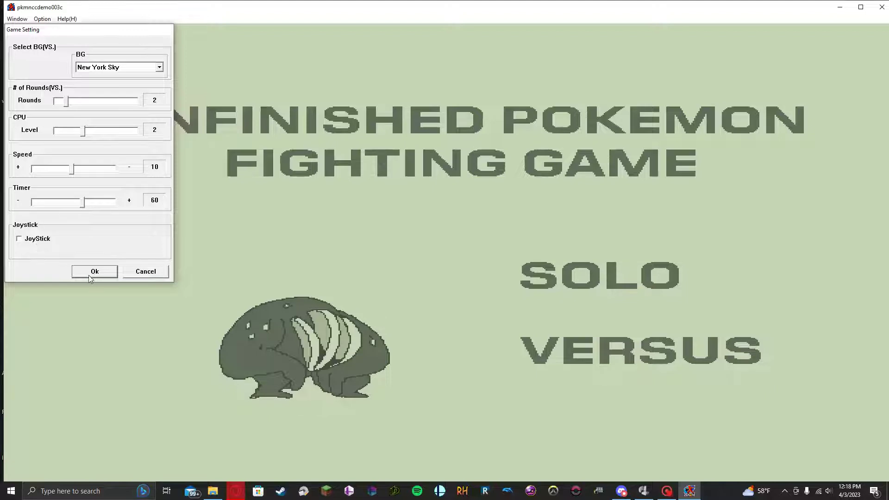
click(44, 19)
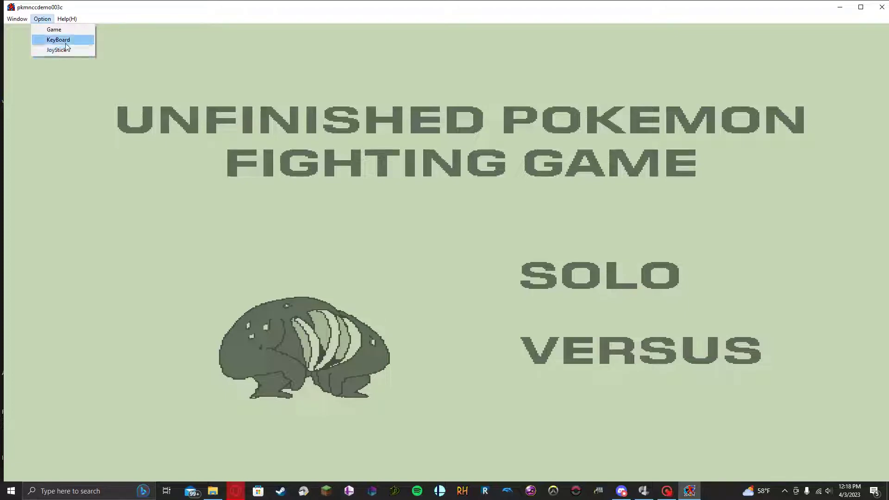
- Choose KeyBoard in the Option menu to view both players' key mappings
click(65, 44)
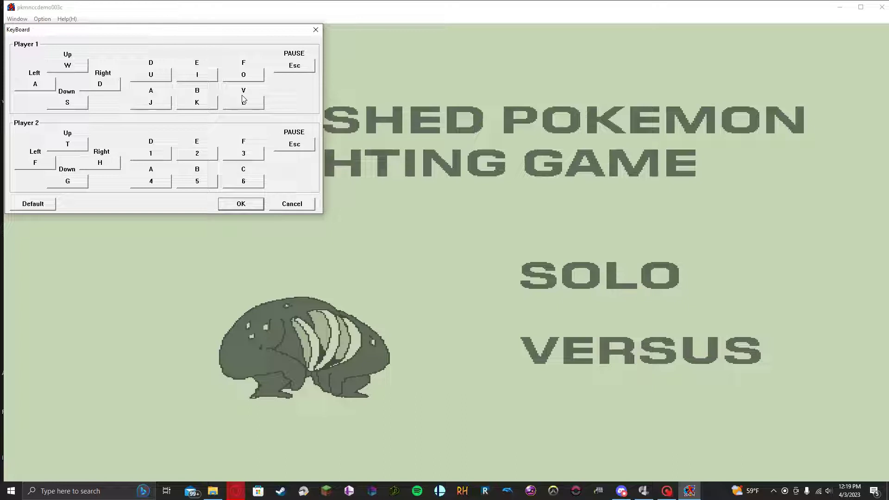
- In JoyToKey, view Profile 1's Stick1 ← assignment and close it unchanged
click(643, 491)
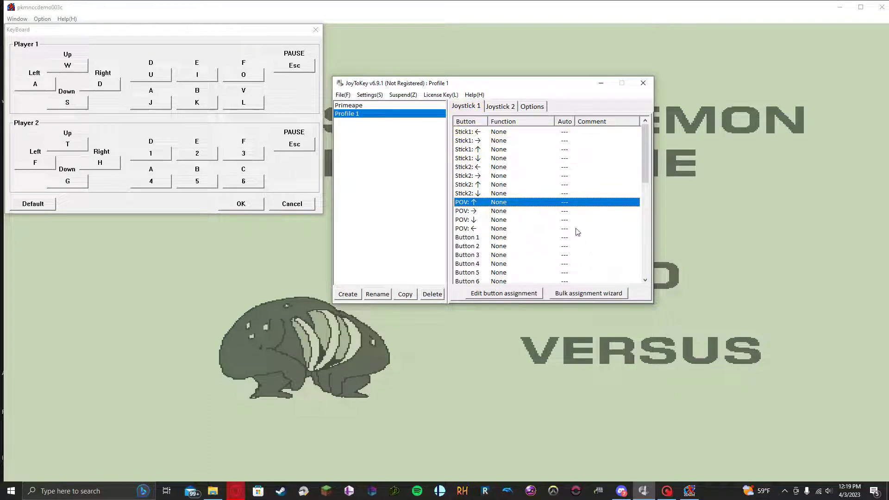
double_click(465, 132)
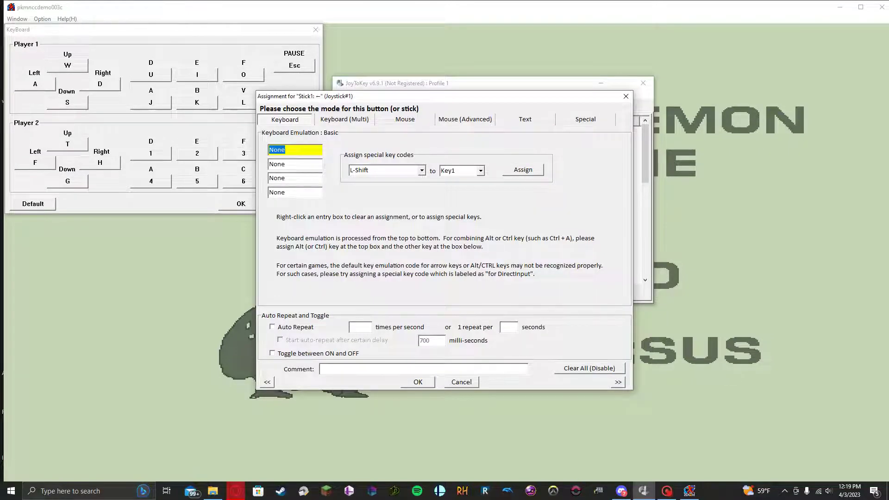
click(625, 97)
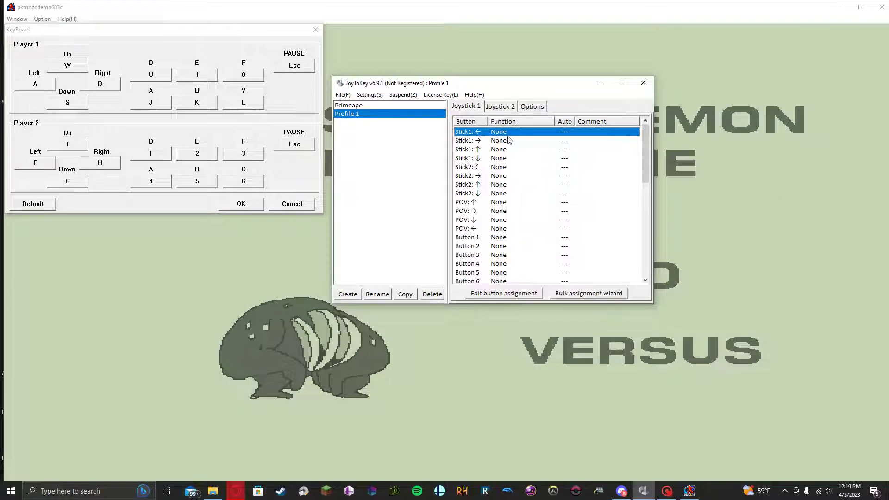
- With the bulk assignment wizard, map Stick1 left, right, up and down to A, D, W and S
click(572, 296)
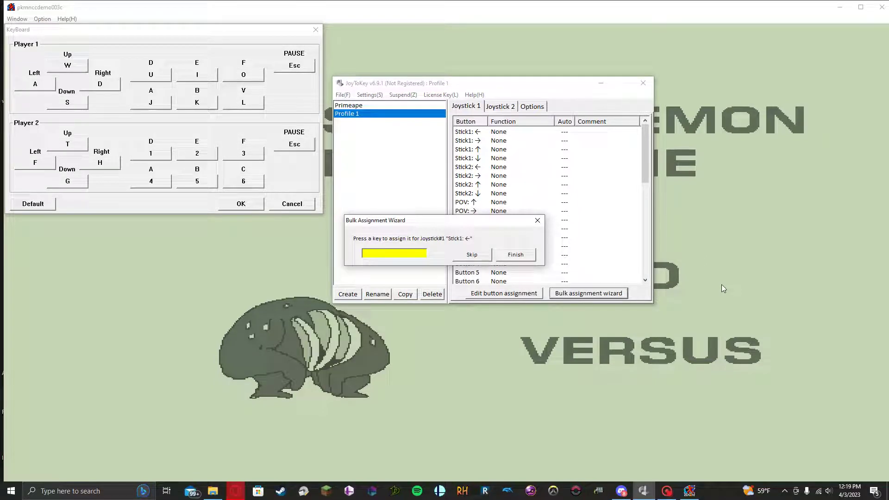
key(a)
key(d)
key(w)
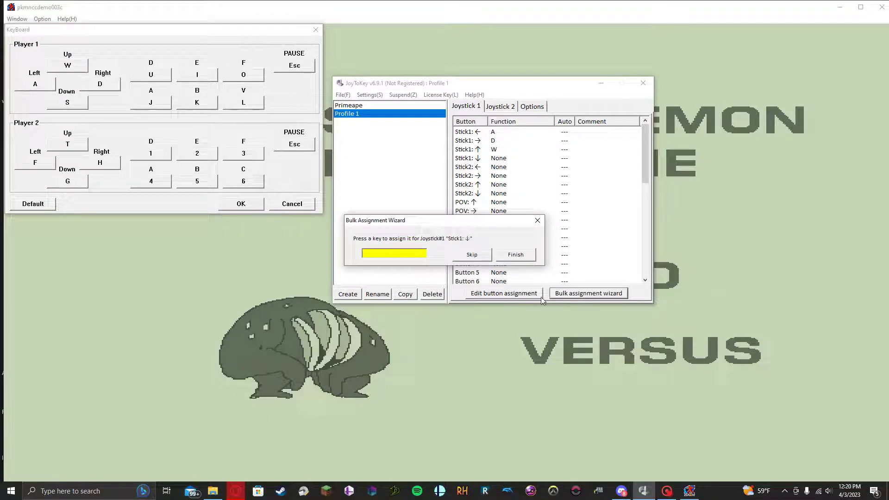
key(s)
click(515, 255)
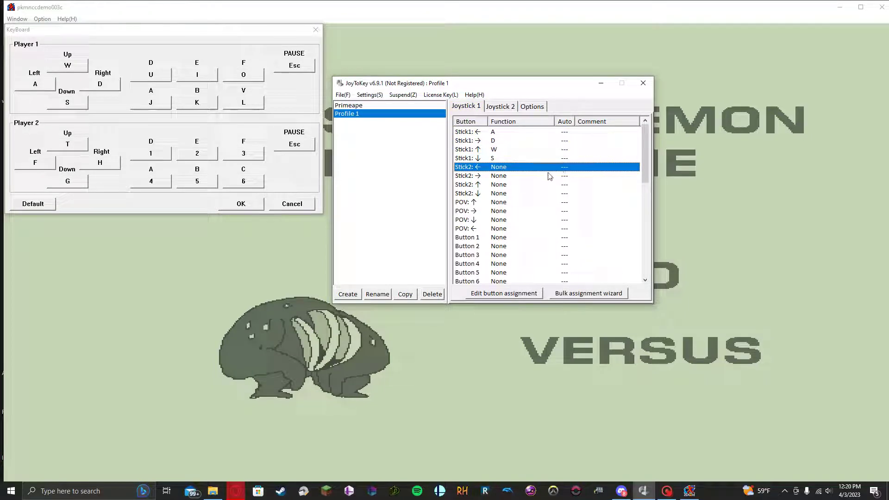
- Set Button 1's first Keyboard key to J in Profile 1
scroll(550, 177, down, 1)
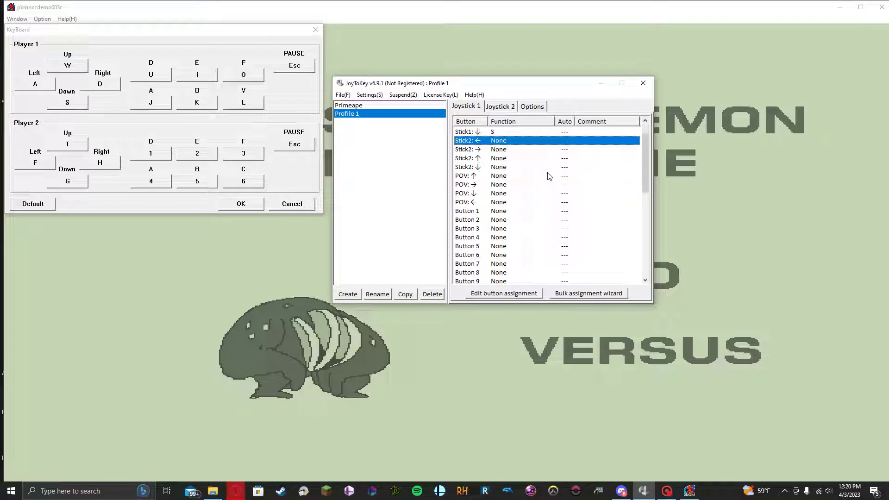
scroll(550, 176, down, 1)
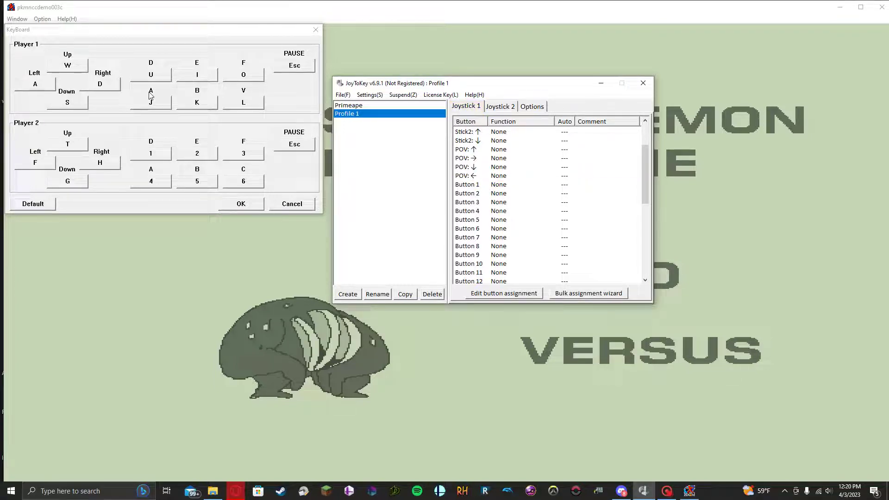
click(469, 185)
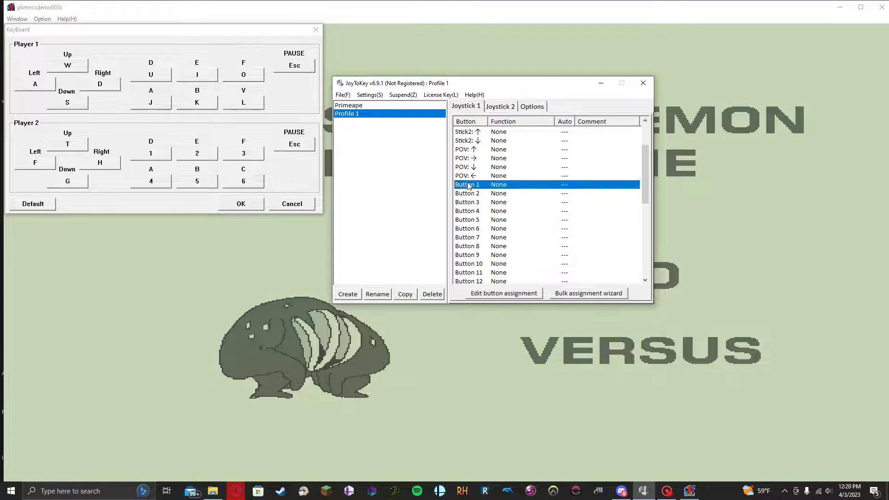
double_click(469, 185)
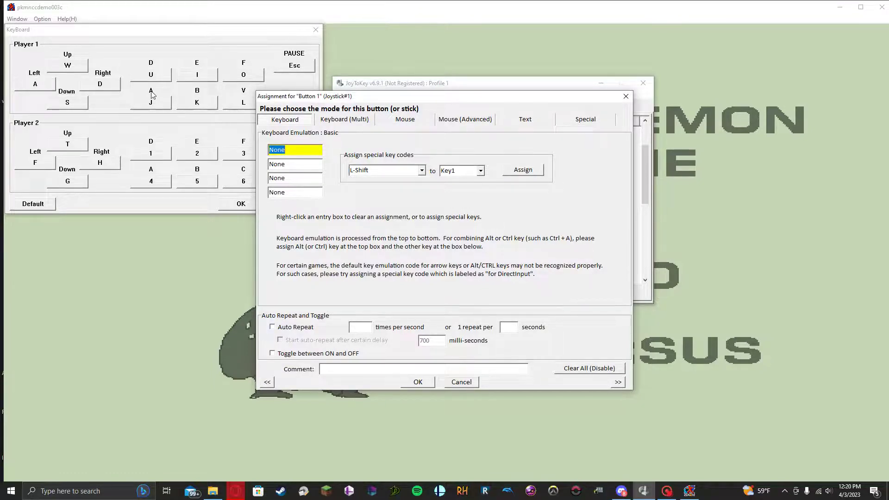
key(j)
click(418, 383)
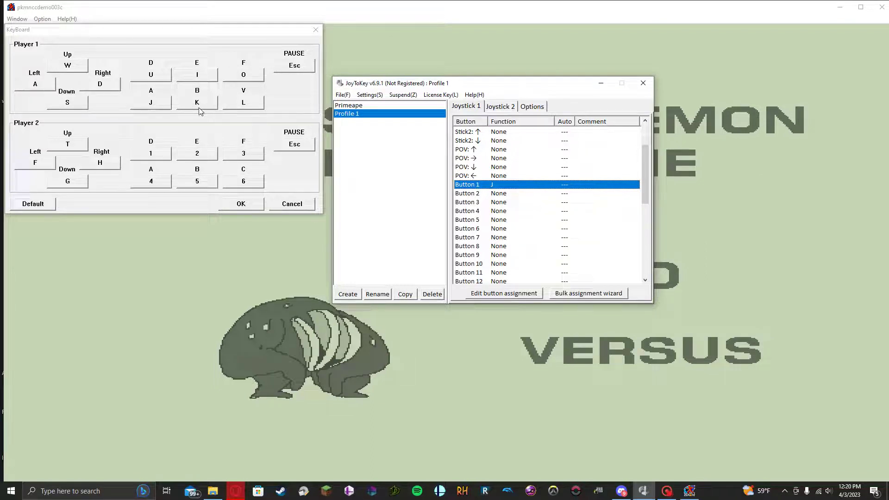
- Set Button 2's first Keyboard key to K in Profile 1
double_click(492, 194)
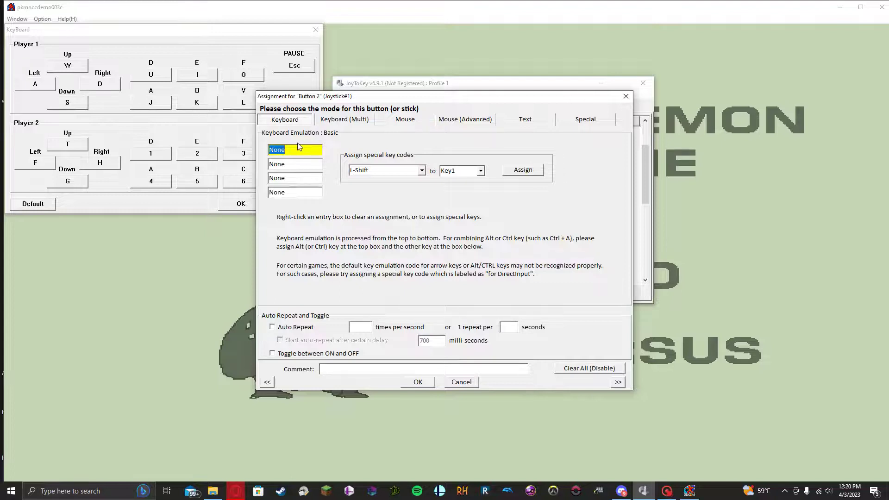
key(k)
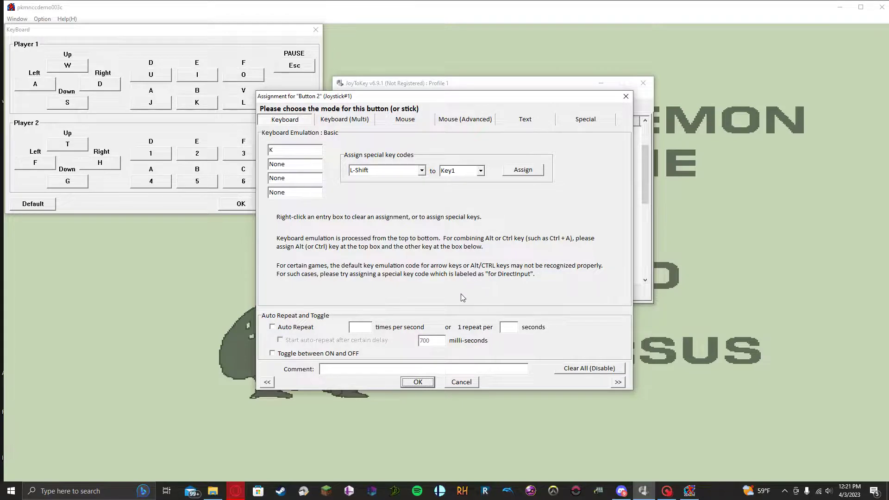
click(416, 384)
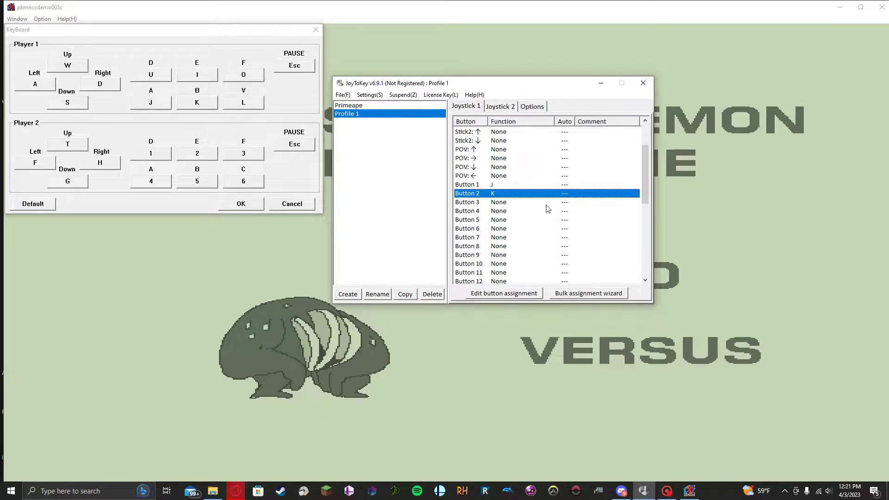
- Set Button 5's first Keyboard key to L in Profile 1
double_click(510, 220)
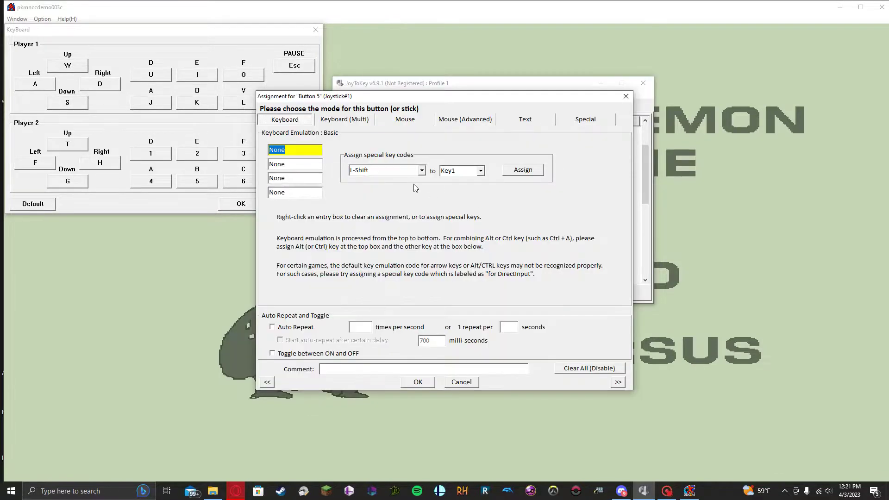
key(l)
click(425, 383)
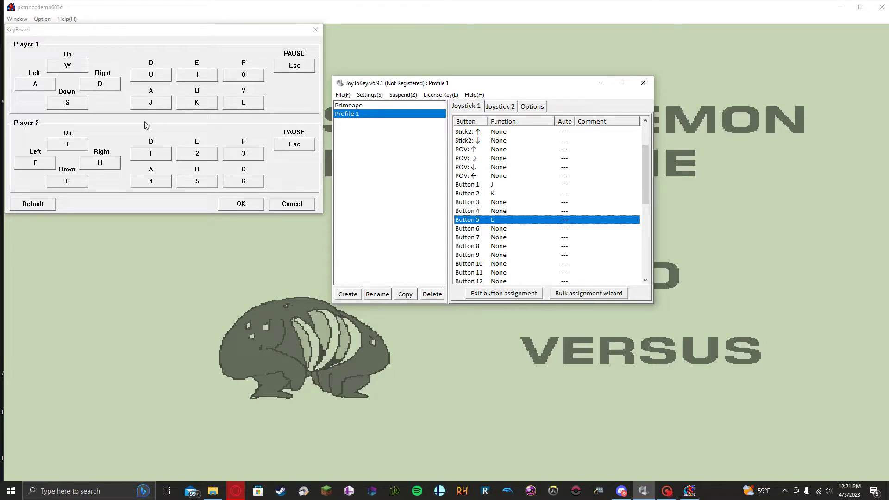
- Rebind Player 1's A button from J to C in the KeyBoard dialog, then return to JoyToKey
click(163, 103)
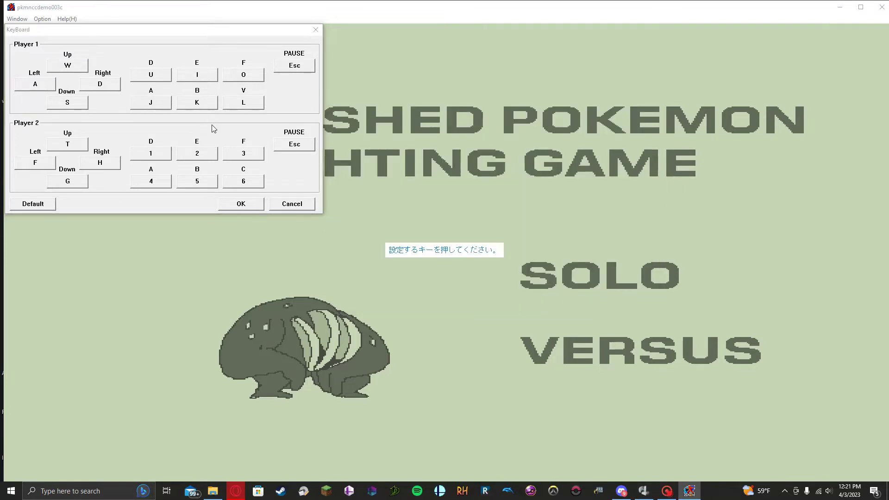
key(c)
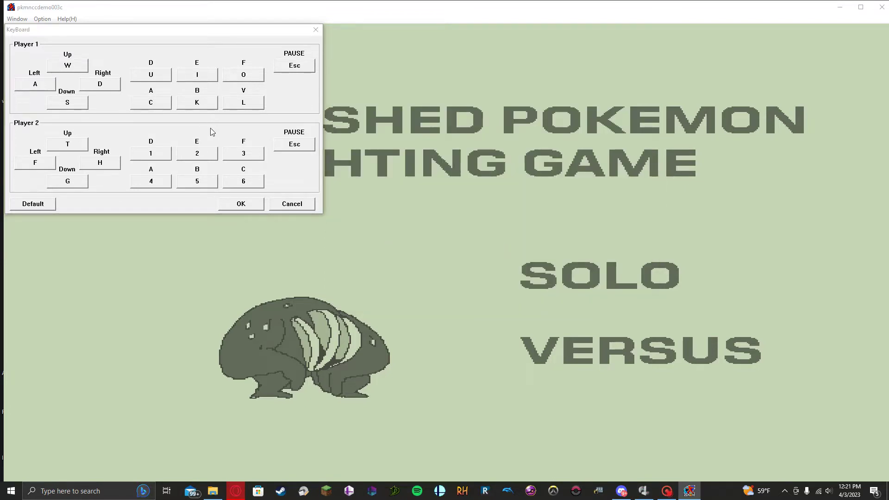
click(643, 491)
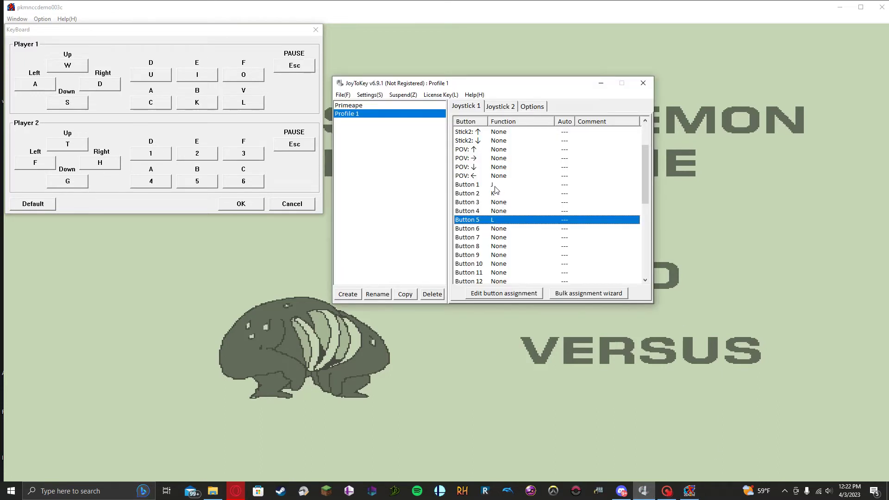